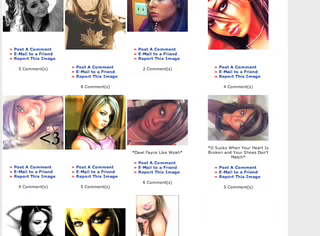
{"action": "scroll", "coordinate": [160, 118], "scroll_direction": "up", "scroll_amount": 3}
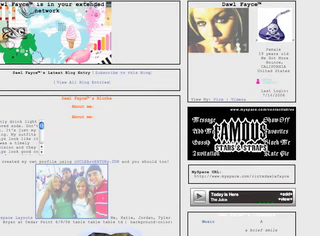
{"action": "scroll", "coordinate": [160, 118], "scroll_direction": "down", "scroll_amount": 2}
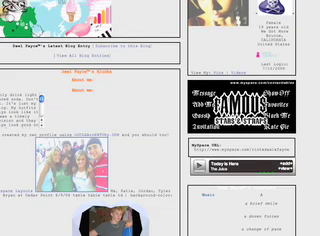
{"action": "scroll", "coordinate": [160, 118], "scroll_direction": "down", "scroll_amount": 2}
{"action": "scroll", "coordinate": [160, 118], "scroll_direction": "down", "scroll_amount": 1}
{"action": "scroll", "coordinate": [160, 118], "scroll_direction": "down", "scroll_amount": 1}
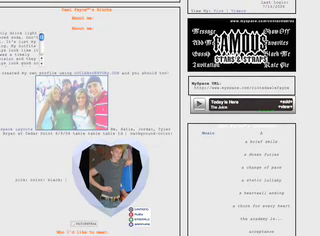
{"action": "scroll", "coordinate": [160, 118], "scroll_direction": "down", "scroll_amount": 1}
{"action": "scroll", "coordinate": [160, 118], "scroll_direction": "down", "scroll_amount": 1}
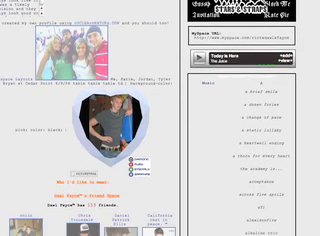
{"action": "scroll", "coordinate": [160, 118], "scroll_direction": "up", "scroll_amount": 1}
{"action": "scroll", "coordinate": [160, 118], "scroll_direction": "down", "scroll_amount": 1}
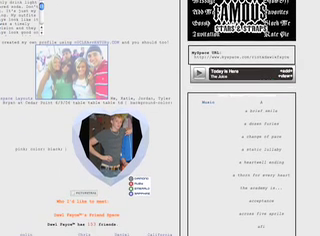
{"action": "scroll", "coordinate": [160, 118], "scroll_direction": "down", "scroll_amount": 1}
{"action": "scroll", "coordinate": [160, 118], "scroll_direction": "down", "scroll_amount": 1}
{"action": "scroll", "coordinate": [160, 118], "scroll_direction": "down", "scroll_amount": 1}
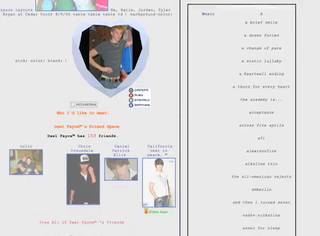
{"action": "scroll", "coordinate": [160, 118], "scroll_direction": "down", "scroll_amount": 1}
{"action": "scroll", "coordinate": [160, 118], "scroll_direction": "down", "scroll_amount": 1}
{"action": "scroll", "coordinate": [160, 118], "scroll_direction": "down", "scroll_amount": 1}
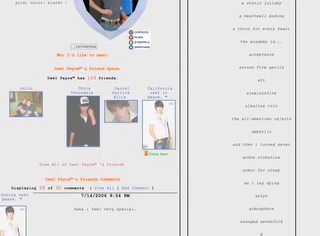
{"action": "scroll", "coordinate": [160, 118], "scroll_direction": "down", "scroll_amount": 1}
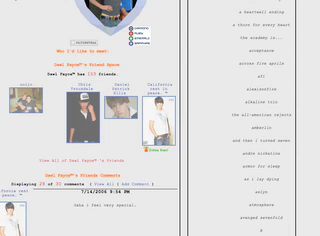
{"action": "scroll", "coordinate": [160, 118], "scroll_direction": "down", "scroll_amount": 1}
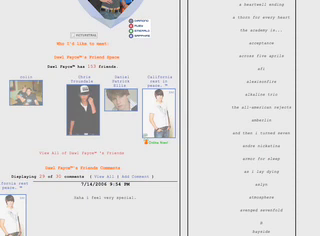
{"action": "scroll", "coordinate": [160, 118], "scroll_direction": "down", "scroll_amount": 3}
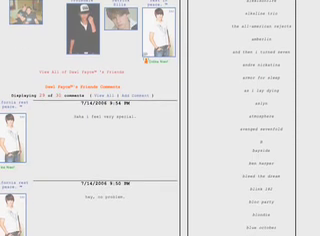
{"action": "scroll", "coordinate": [160, 118], "scroll_direction": "down", "scroll_amount": 1}
{"action": "scroll", "coordinate": [160, 118], "scroll_direction": "down", "scroll_amount": 1}
{"action": "scroll", "coordinate": [160, 118], "scroll_direction": "down", "scroll_amount": 1}
{"action": "scroll", "coordinate": [160, 118], "scroll_direction": "down", "scroll_amount": 1}
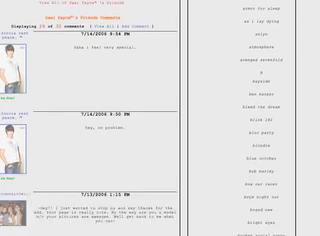
{"action": "scroll", "coordinate": [160, 118], "scroll_direction": "down", "scroll_amount": 1}
{"action": "scroll", "coordinate": [160, 118], "scroll_direction": "down", "scroll_amount": 1}
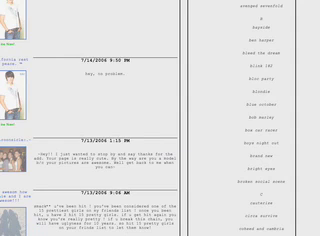
{"action": "scroll", "coordinate": [160, 118], "scroll_direction": "down", "scroll_amount": 2}
{"action": "scroll", "coordinate": [160, 118], "scroll_direction": "down", "scroll_amount": 1}
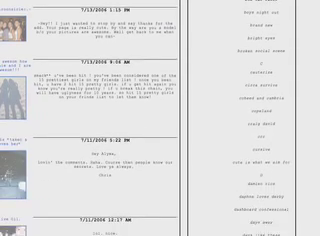
{"action": "scroll", "coordinate": [160, 118], "scroll_direction": "down", "scroll_amount": 1}
{"action": "scroll", "coordinate": [160, 118], "scroll_direction": "down", "scroll_amount": 1}
{"action": "scroll", "coordinate": [160, 118], "scroll_direction": "down", "scroll_amount": 1}
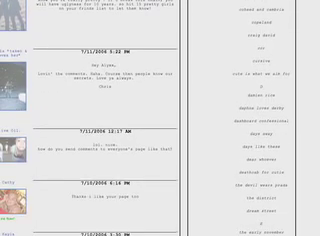
{"action": "scroll", "coordinate": [160, 118], "scroll_direction": "down", "scroll_amount": 1}
{"action": "scroll", "coordinate": [160, 118], "scroll_direction": "down", "scroll_amount": 2}
{"action": "scroll", "coordinate": [160, 118], "scroll_direction": "down", "scroll_amount": 1}
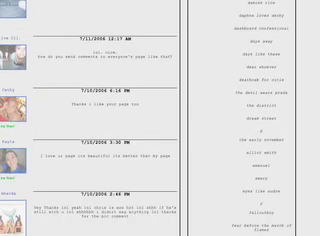
{"action": "scroll", "coordinate": [160, 118], "scroll_direction": "down", "scroll_amount": 1}
{"action": "scroll", "coordinate": [160, 118], "scroll_direction": "down", "scroll_amount": 1}
{"action": "scroll", "coordinate": [160, 118], "scroll_direction": "down", "scroll_amount": 1}
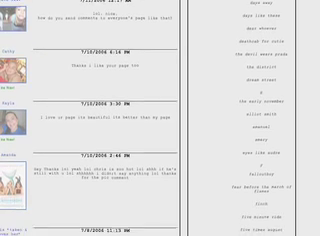
{"action": "scroll", "coordinate": [160, 118], "scroll_direction": "down", "scroll_amount": 1}
{"action": "scroll", "coordinate": [160, 118], "scroll_direction": "down", "scroll_amount": 1}
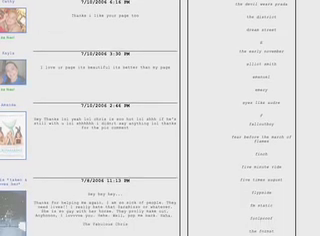
{"action": "scroll", "coordinate": [160, 118], "scroll_direction": "down", "scroll_amount": 1}
{"action": "scroll", "coordinate": [160, 118], "scroll_direction": "down", "scroll_amount": 1}
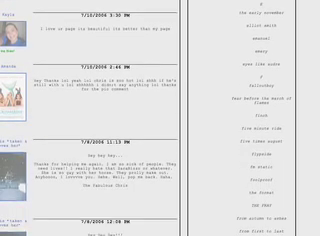
{"action": "scroll", "coordinate": [160, 118], "scroll_direction": "down", "scroll_amount": 2}
{"action": "scroll", "coordinate": [160, 118], "scroll_direction": "down", "scroll_amount": 1}
{"action": "scroll", "coordinate": [160, 118], "scroll_direction": "down", "scroll_amount": 1}
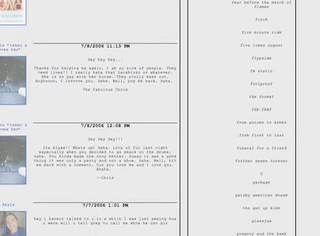
{"action": "scroll", "coordinate": [160, 118], "scroll_direction": "down", "scroll_amount": 1}
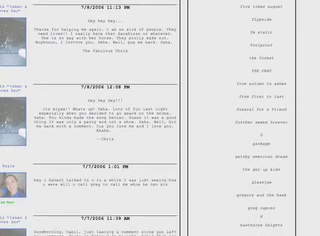
{"action": "scroll", "coordinate": [160, 118], "scroll_direction": "down", "scroll_amount": 1}
{"action": "scroll", "coordinate": [160, 118], "scroll_direction": "down", "scroll_amount": 1}
{"action": "scroll", "coordinate": [160, 118], "scroll_direction": "down", "scroll_amount": 1}
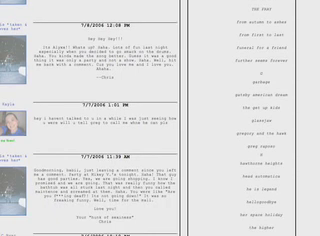
{"action": "scroll", "coordinate": [160, 118], "scroll_direction": "down", "scroll_amount": 1}
{"action": "scroll", "coordinate": [160, 118], "scroll_direction": "down", "scroll_amount": 1}
{"action": "scroll", "coordinate": [160, 118], "scroll_direction": "down", "scroll_amount": 1}
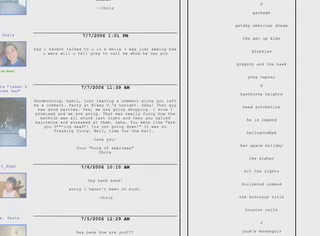
{"action": "scroll", "coordinate": [160, 118], "scroll_direction": "down", "scroll_amount": 1}
{"action": "scroll", "coordinate": [160, 118], "scroll_direction": "down", "scroll_amount": 1}
{"action": "scroll", "coordinate": [160, 118], "scroll_direction": "down", "scroll_amount": 3}
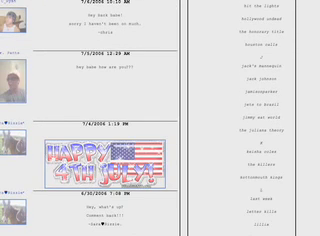
{"action": "scroll", "coordinate": [160, 118], "scroll_direction": "down", "scroll_amount": 1}
{"action": "scroll", "coordinate": [160, 118], "scroll_direction": "down", "scroll_amount": 1}
{"action": "scroll", "coordinate": [160, 118], "scroll_direction": "down", "scroll_amount": 1}
{"action": "scroll", "coordinate": [160, 118], "scroll_direction": "down", "scroll_amount": 1}
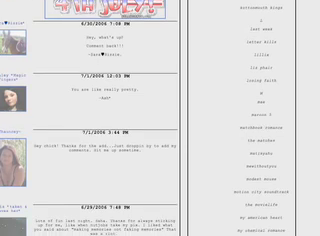
{"action": "scroll", "coordinate": [160, 118], "scroll_direction": "down", "scroll_amount": 3}
{"action": "scroll", "coordinate": [160, 118], "scroll_direction": "down", "scroll_amount": 2}
{"action": "scroll", "coordinate": [160, 118], "scroll_direction": "down", "scroll_amount": 1}
{"action": "scroll", "coordinate": [160, 118], "scroll_direction": "down", "scroll_amount": 1}
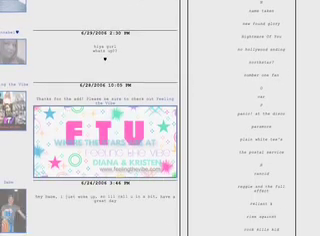
{"action": "scroll", "coordinate": [160, 118], "scroll_direction": "down", "scroll_amount": 2}
{"action": "scroll", "coordinate": [160, 118], "scroll_direction": "down", "scroll_amount": 2}
{"action": "scroll", "coordinate": [160, 118], "scroll_direction": "down", "scroll_amount": 2}
{"action": "scroll", "coordinate": [160, 118], "scroll_direction": "down", "scroll_amount": 1}
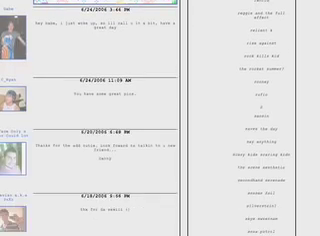
{"action": "scroll", "coordinate": [160, 118], "scroll_direction": "down", "scroll_amount": 1}
{"action": "scroll", "coordinate": [160, 118], "scroll_direction": "down", "scroll_amount": 2}
{"action": "scroll", "coordinate": [160, 118], "scroll_direction": "down", "scroll_amount": 2}
{"action": "scroll", "coordinate": [160, 118], "scroll_direction": "down", "scroll_amount": 1}
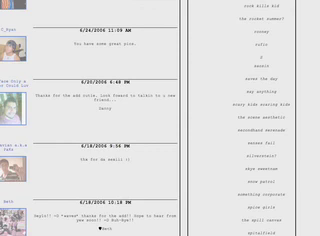
{"action": "scroll", "coordinate": [160, 118], "scroll_direction": "down", "scroll_amount": 2}
{"action": "scroll", "coordinate": [160, 118], "scroll_direction": "down", "scroll_amount": 2}
{"action": "scroll", "coordinate": [160, 118], "scroll_direction": "down", "scroll_amount": 2}
{"action": "scroll", "coordinate": [160, 118], "scroll_direction": "down", "scroll_amount": 3}
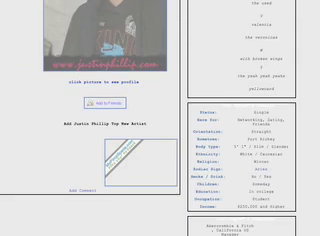
{"action": "scroll", "coordinate": [160, 118], "scroll_direction": "up", "scroll_amount": 1}
{"action": "scroll", "coordinate": [160, 118], "scroll_direction": "up", "scroll_amount": 2}
{"action": "scroll", "coordinate": [160, 118], "scroll_direction": "up", "scroll_amount": 2}
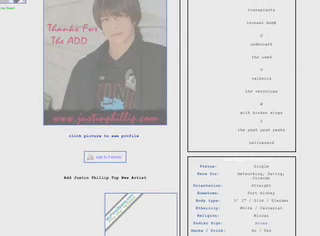
{"action": "scroll", "coordinate": [160, 118], "scroll_direction": "up", "scroll_amount": 2}
{"action": "scroll", "coordinate": [160, 118], "scroll_direction": "down", "scroll_amount": 1}
{"action": "scroll", "coordinate": [160, 118], "scroll_direction": "down", "scroll_amount": 1}
{"action": "scroll", "coordinate": [160, 118], "scroll_direction": "down", "scroll_amount": 3}
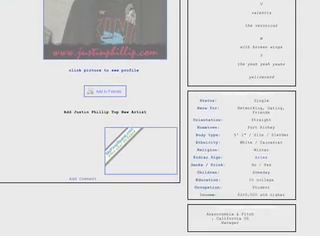
{"action": "scroll", "coordinate": [160, 118], "scroll_direction": "down", "scroll_amount": 1}
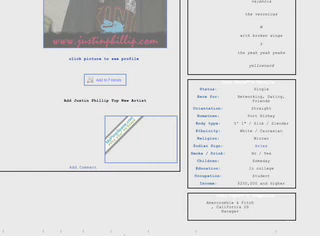
{"action": "scroll", "coordinate": [160, 118], "scroll_direction": "up", "scroll_amount": 1}
{"action": "scroll", "coordinate": [160, 118], "scroll_direction": "up", "scroll_amount": 1}
{"action": "scroll", "coordinate": [160, 118], "scroll_direction": "up", "scroll_amount": 2}
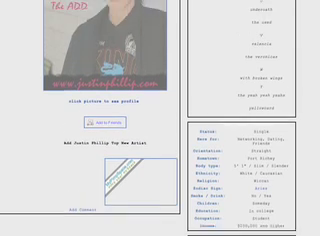
{"action": "scroll", "coordinate": [160, 118], "scroll_direction": "up", "scroll_amount": 4}
{"action": "scroll", "coordinate": [160, 118], "scroll_direction": "up", "scroll_amount": 2}
{"action": "scroll", "coordinate": [160, 118], "scroll_direction": "up", "scroll_amount": 4}
{"action": "scroll", "coordinate": [160, 118], "scroll_direction": "up", "scroll_amount": 3}
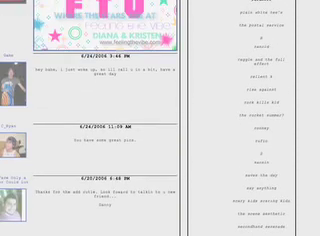
{"action": "scroll", "coordinate": [160, 118], "scroll_direction": "up", "scroll_amount": 3}
{"action": "scroll", "coordinate": [160, 118], "scroll_direction": "up", "scroll_amount": 2}
{"action": "scroll", "coordinate": [160, 118], "scroll_direction": "up", "scroll_amount": 2}
{"action": "scroll", "coordinate": [160, 118], "scroll_direction": "up", "scroll_amount": 4}
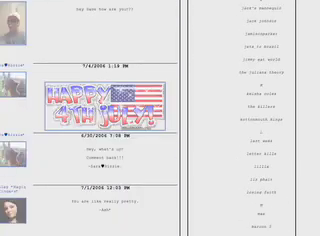
{"action": "scroll", "coordinate": [160, 118], "scroll_direction": "up", "scroll_amount": 4}
{"action": "scroll", "coordinate": [160, 118], "scroll_direction": "up", "scroll_amount": 2}
{"action": "scroll", "coordinate": [160, 118], "scroll_direction": "up", "scroll_amount": 4}
{"action": "scroll", "coordinate": [160, 118], "scroll_direction": "up", "scroll_amount": 4}
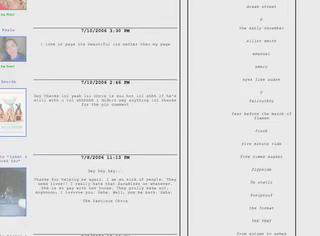
{"action": "scroll", "coordinate": [160, 118], "scroll_direction": "up", "scroll_amount": 3}
{"action": "scroll", "coordinate": [160, 118], "scroll_direction": "up", "scroll_amount": 3}
{"action": "scroll", "coordinate": [160, 118], "scroll_direction": "up", "scroll_amount": 3}
{"action": "scroll", "coordinate": [160, 118], "scroll_direction": "up", "scroll_amount": 4}
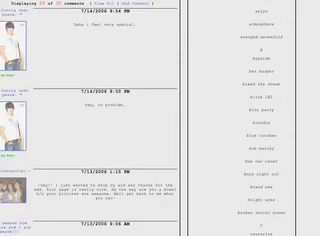
{"action": "scroll", "coordinate": [160, 118], "scroll_direction": "up", "scroll_amount": 3}
{"action": "scroll", "coordinate": [160, 118], "scroll_direction": "up", "scroll_amount": 4}
{"action": "scroll", "coordinate": [160, 118], "scroll_direction": "up", "scroll_amount": 3}
{"action": "scroll", "coordinate": [160, 118], "scroll_direction": "up", "scroll_amount": 3}
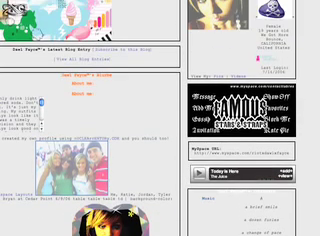
{"action": "scroll", "coordinate": [160, 118], "scroll_direction": "up", "scroll_amount": 1}
{"action": "scroll", "coordinate": [160, 118], "scroll_direction": "up", "scroll_amount": 2}
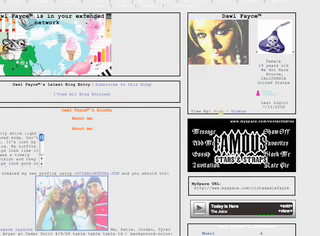
Step: Open the profile's photo gallery, browse the photos and captions, then return to the profile
{"action": "left_click", "coordinate": [219, 97]}
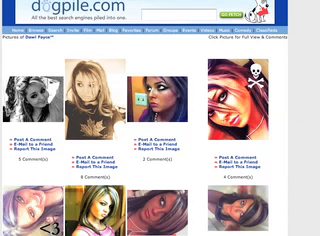
{"action": "scroll", "coordinate": [160, 130], "scroll_direction": "down", "scroll_amount": 3}
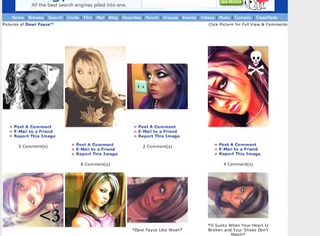
{"action": "scroll", "coordinate": [160, 130], "scroll_direction": "down", "scroll_amount": 3}
{"action": "scroll", "coordinate": [160, 130], "scroll_direction": "down", "scroll_amount": 2}
{"action": "scroll", "coordinate": [160, 130], "scroll_direction": "down", "scroll_amount": 1}
{"action": "scroll", "coordinate": [160, 130], "scroll_direction": "down", "scroll_amount": 1}
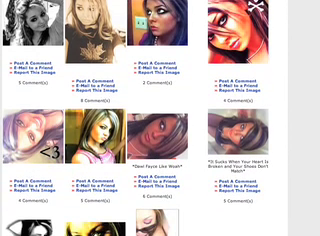
{"action": "scroll", "coordinate": [160, 130], "scroll_direction": "down", "scroll_amount": 1}
{"action": "scroll", "coordinate": [160, 130], "scroll_direction": "down", "scroll_amount": 1}
{"action": "scroll", "coordinate": [160, 130], "scroll_direction": "down", "scroll_amount": 1}
{"action": "scroll", "coordinate": [160, 130], "scroll_direction": "down", "scroll_amount": 1}
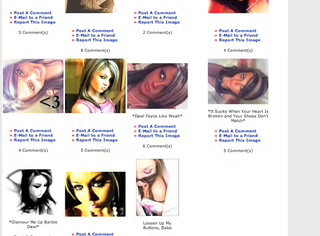
{"action": "scroll", "coordinate": [160, 130], "scroll_direction": "up", "scroll_amount": 1}
{"action": "scroll", "coordinate": [160, 130], "scroll_direction": "up", "scroll_amount": 1}
{"action": "scroll", "coordinate": [160, 130], "scroll_direction": "up", "scroll_amount": 1}
{"action": "scroll", "coordinate": [160, 130], "scroll_direction": "up", "scroll_amount": 1}
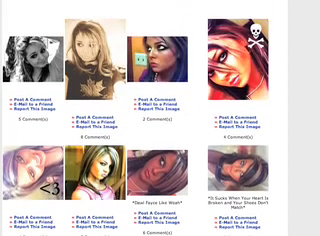
{"action": "scroll", "coordinate": [160, 130], "scroll_direction": "up", "scroll_amount": 3}
{"action": "scroll", "coordinate": [160, 130], "scroll_direction": "up", "scroll_amount": 1}
{"action": "scroll", "coordinate": [160, 130], "scroll_direction": "up", "scroll_amount": 1}
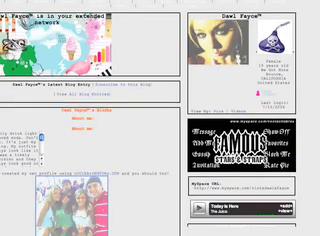
{"action": "scroll", "coordinate": [160, 130], "scroll_direction": "down", "scroll_amount": 2}
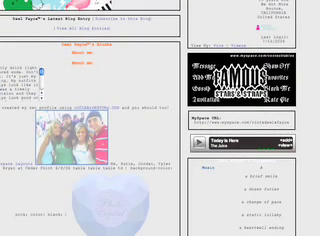
{"action": "scroll", "coordinate": [160, 130], "scroll_direction": "up", "scroll_amount": 3}
{"action": "scroll", "coordinate": [160, 130], "scroll_direction": "up", "scroll_amount": 2}
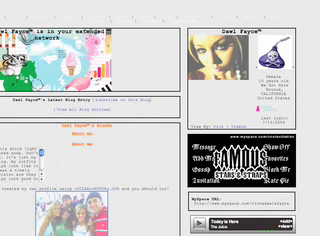
{"action": "scroll", "coordinate": [160, 130], "scroll_direction": "up", "scroll_amount": 1}
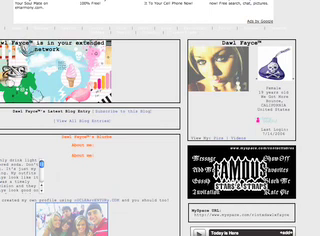
Step: Bring up Spotlight search over the profile page with Cmd+Space
{"action": "key", "text": "super+space"}
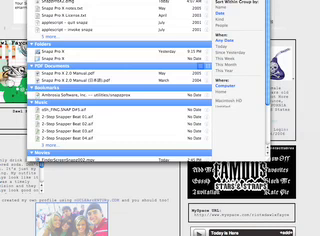